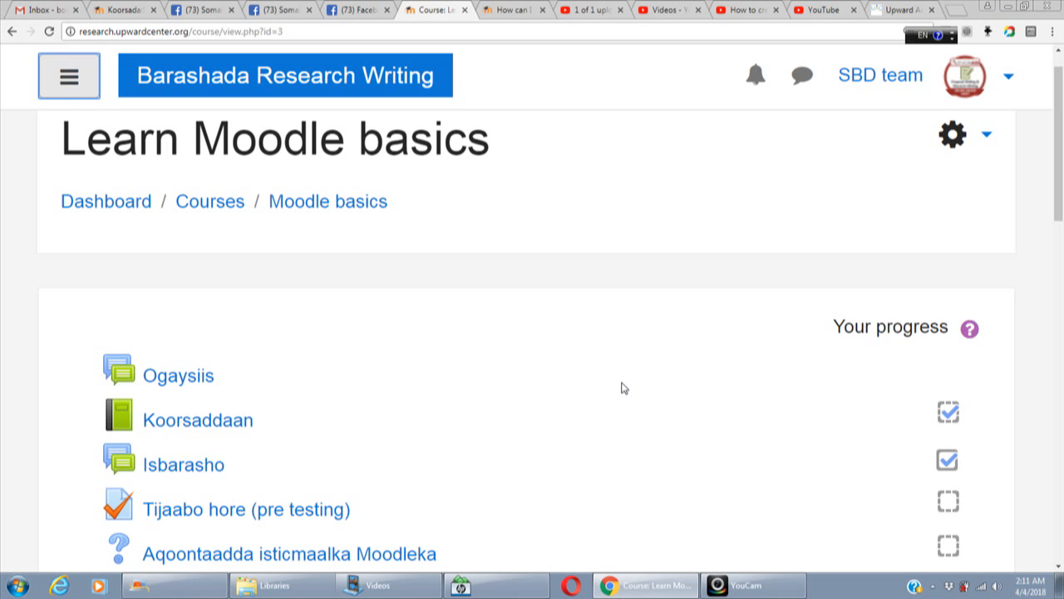
# Turn on editing for the Learn Moodle basics course and start adding an activity or resource to its first section
pyautogui.click(986, 136)
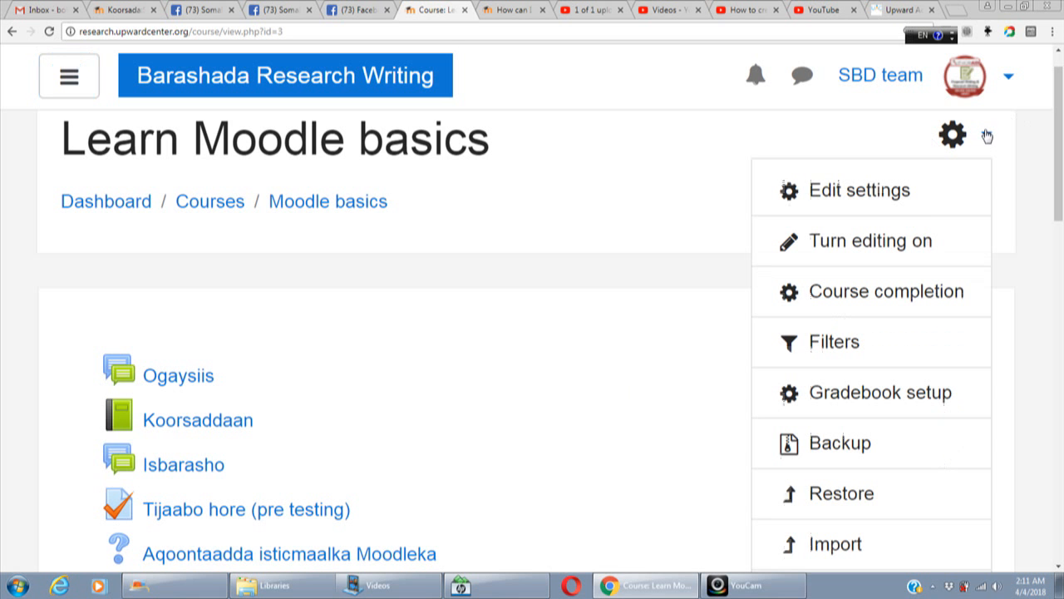
pyautogui.click(860, 241)
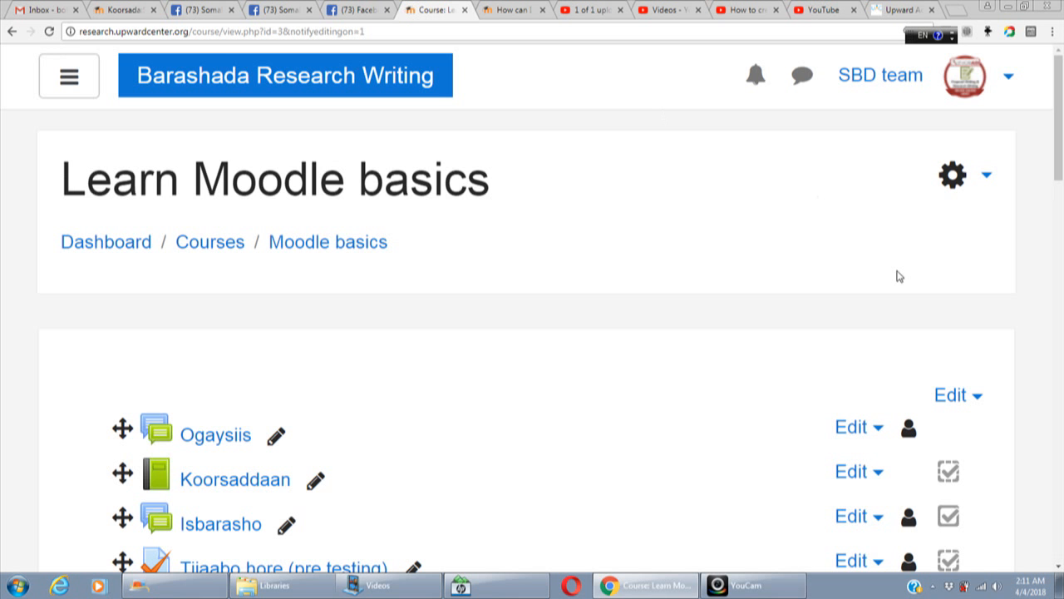
pyautogui.scroll(-2, 1061, 166)
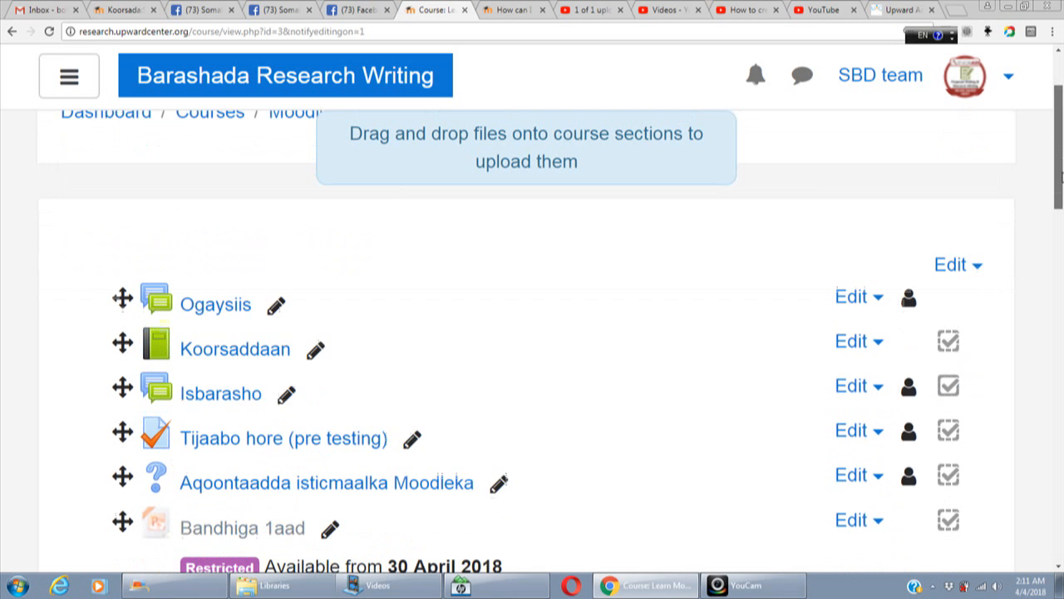
pyautogui.scroll(-2, 1061, 176)
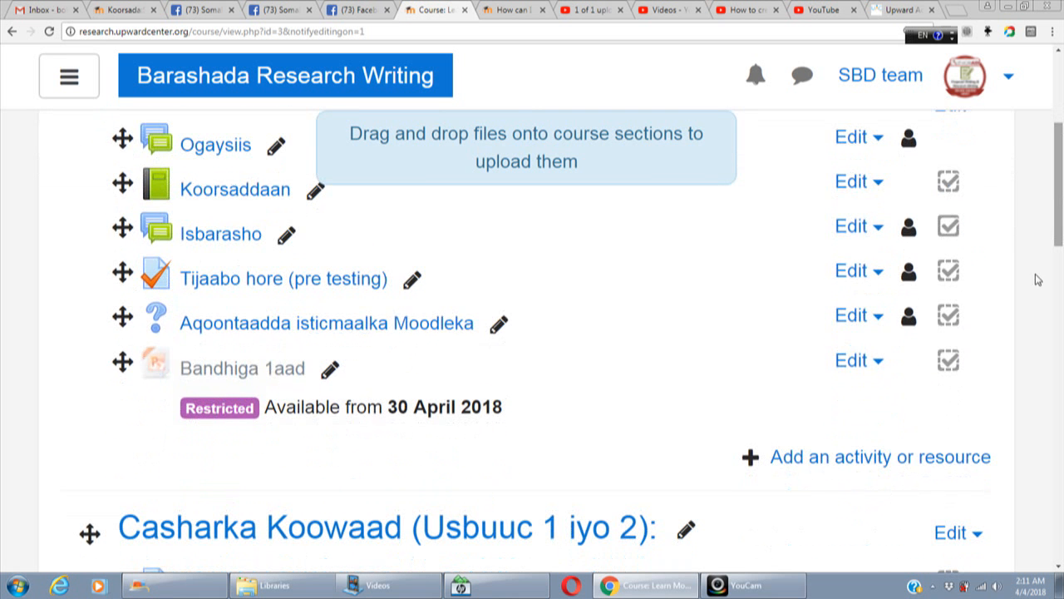
pyautogui.click(826, 467)
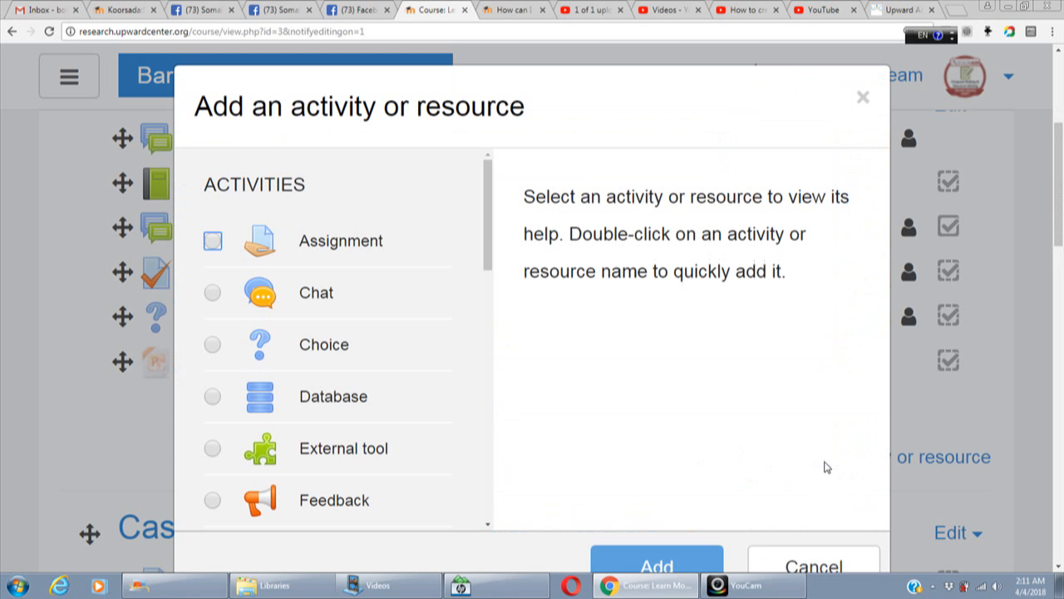
# Choose URL as the resource type and add it to the course section
pyautogui.moveTo(489, 219); pyautogui.dragTo(491, 433)
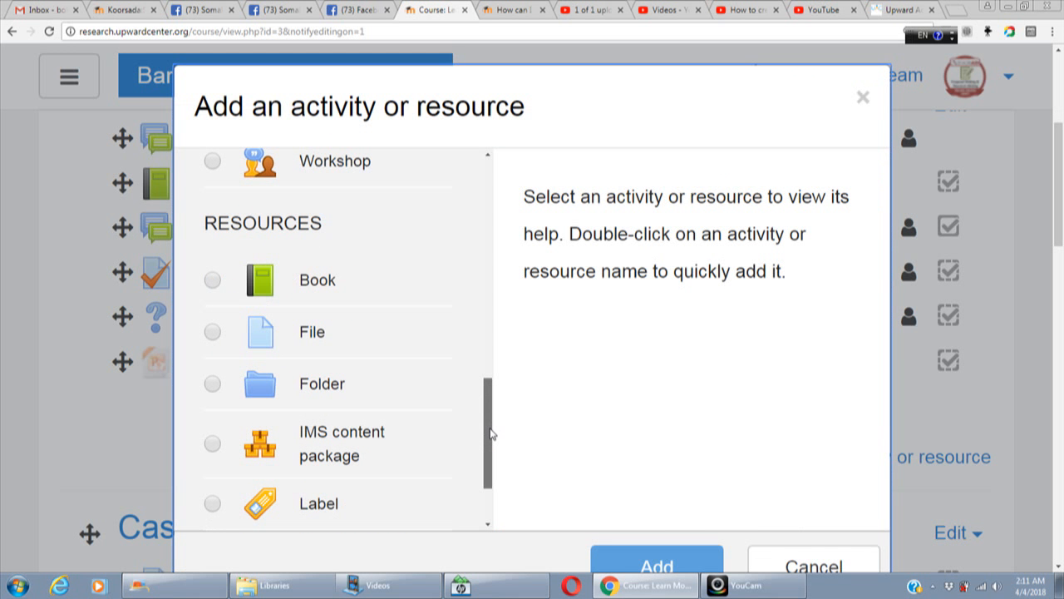
pyautogui.moveTo(492, 434); pyautogui.dragTo(491, 484)
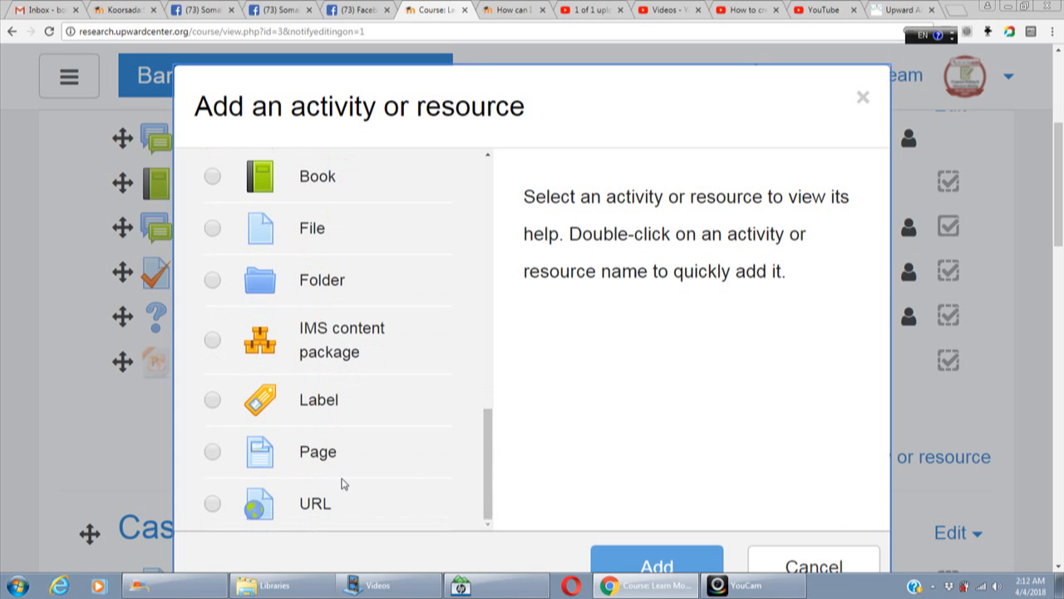
pyautogui.click(212, 503)
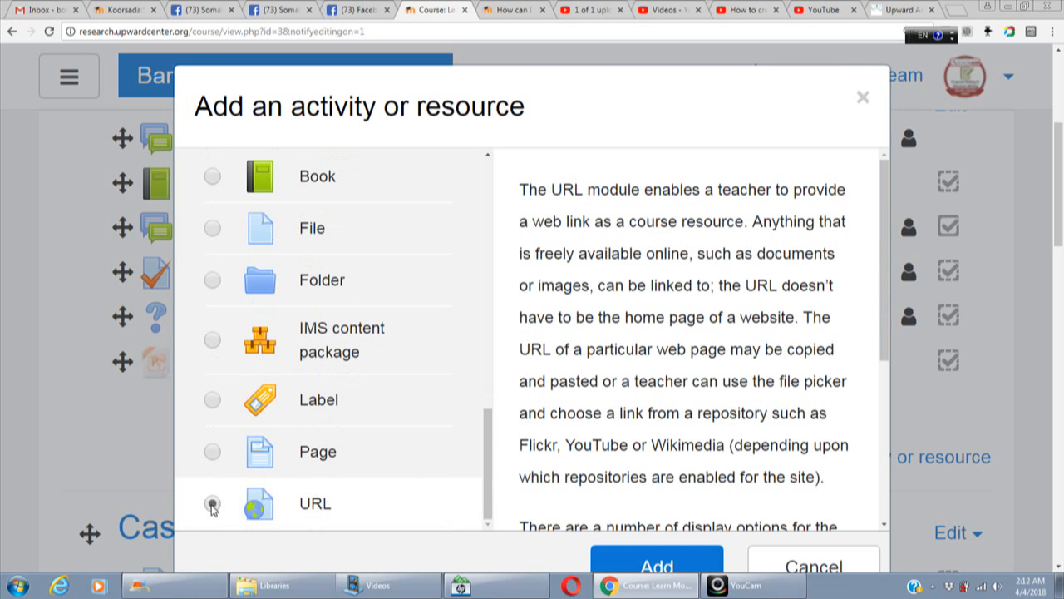
pyautogui.click(665, 563)
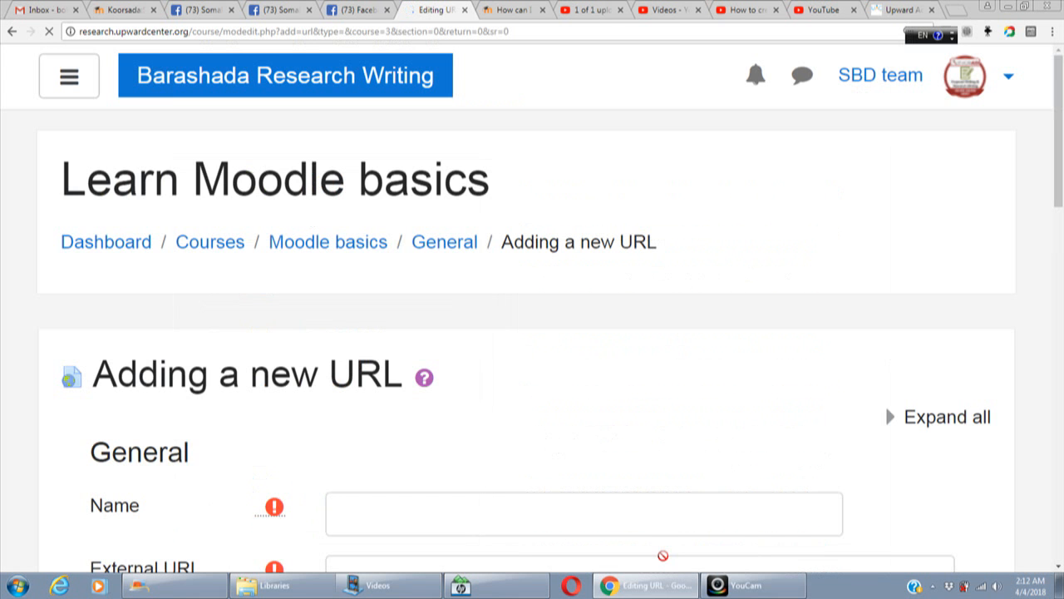
# Name the new URL resource "Daalaco Upward center"
pyautogui.scroll(-2, 532, 332)
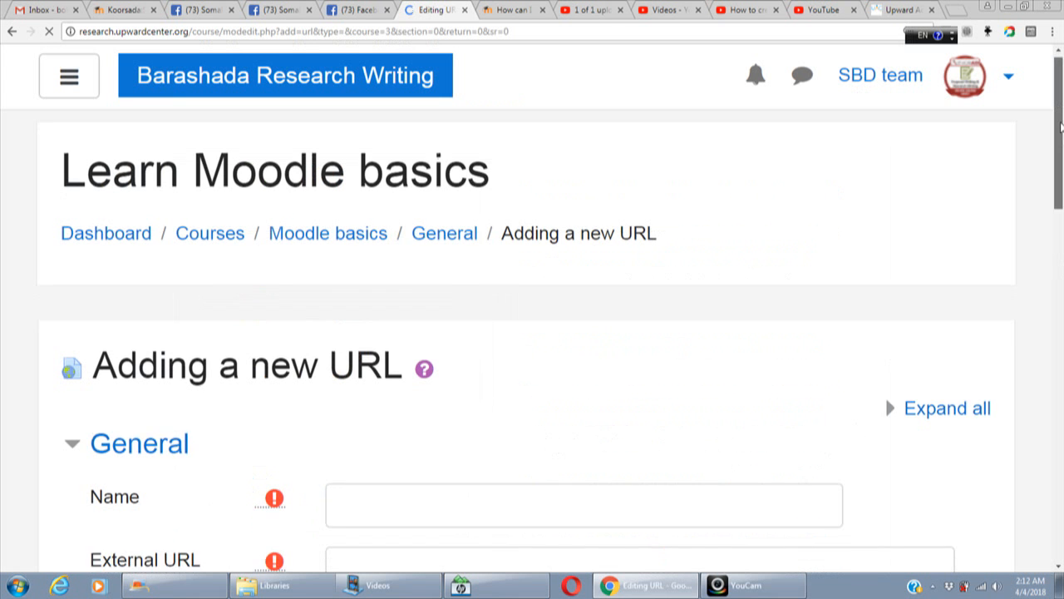
pyautogui.click(499, 341)
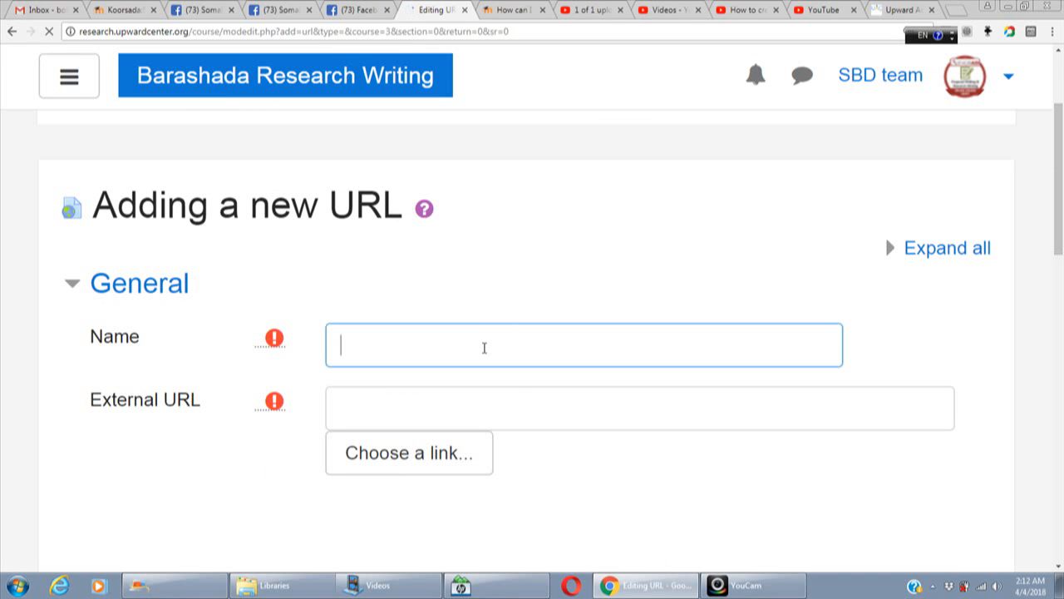
pyautogui.click(662, 272)
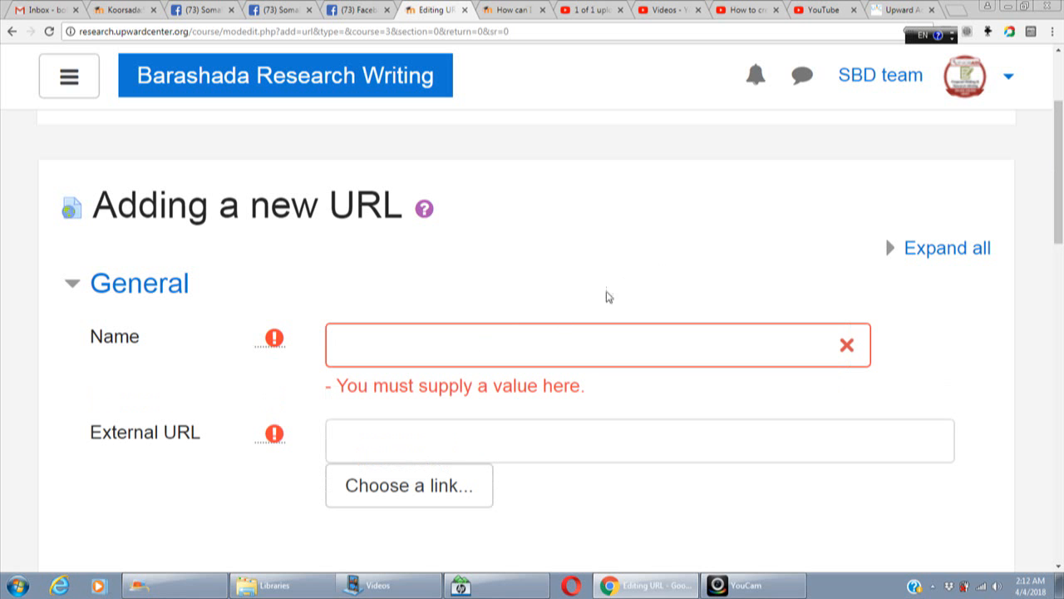
pyautogui.click(557, 344)
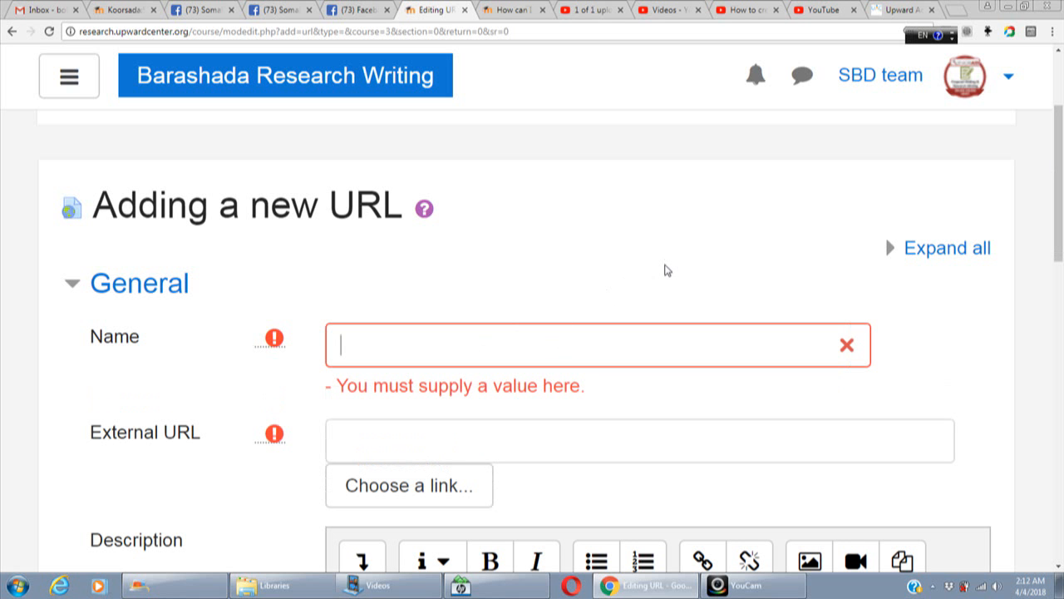
pyautogui.write('D')
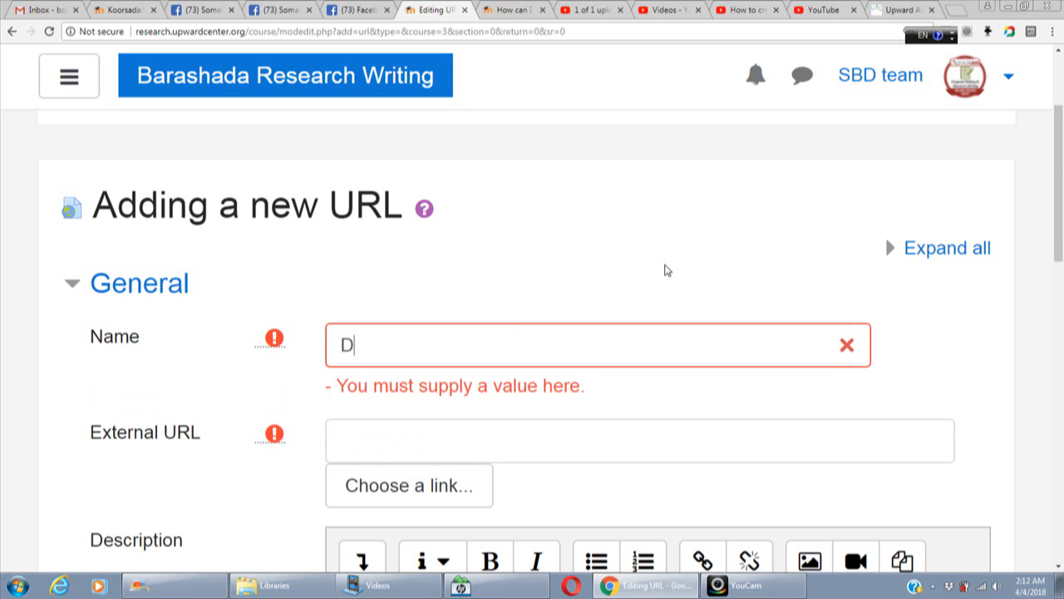
pyautogui.write('aalaco')
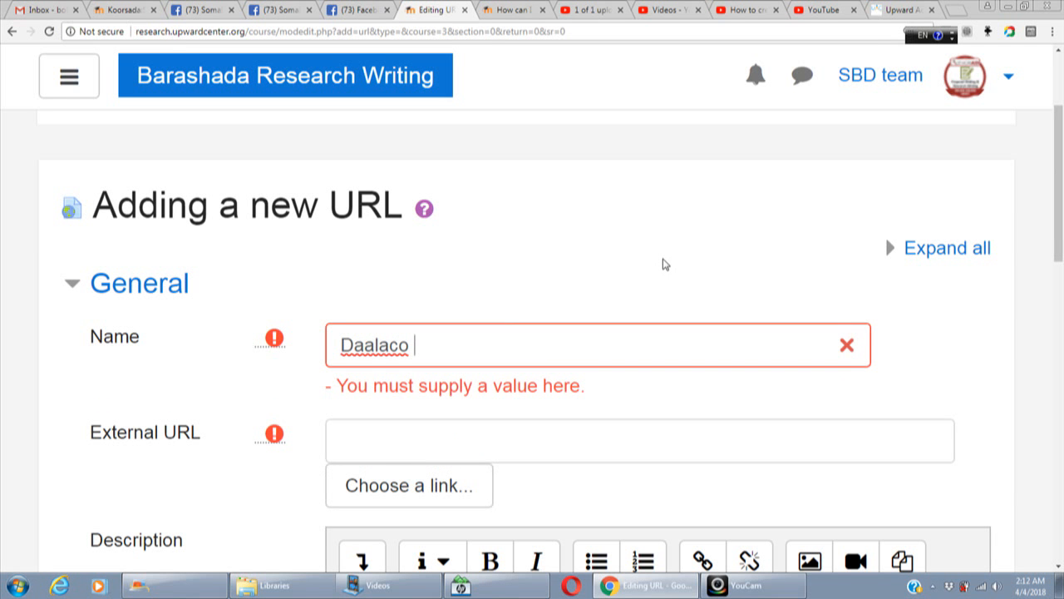
pyautogui.write(' Upward center')
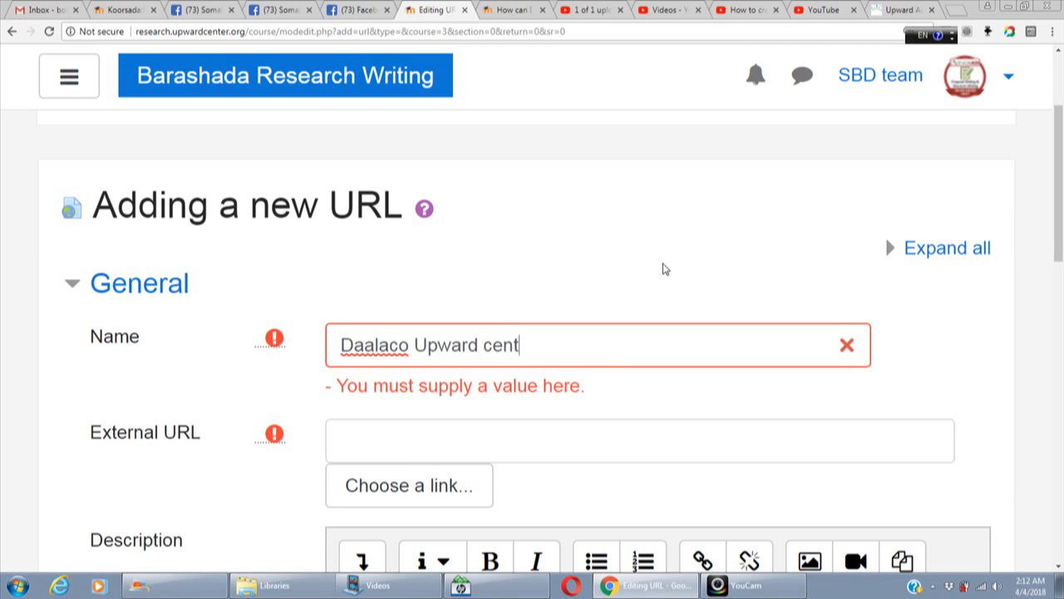
pyautogui.click(598, 442)
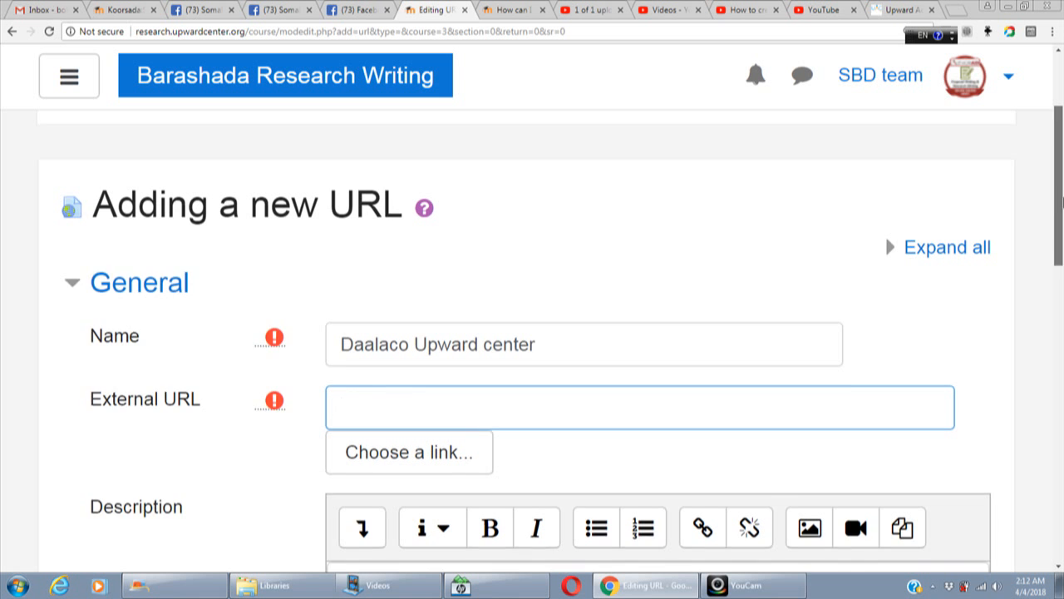
pyautogui.scroll(-1, 875, 269)
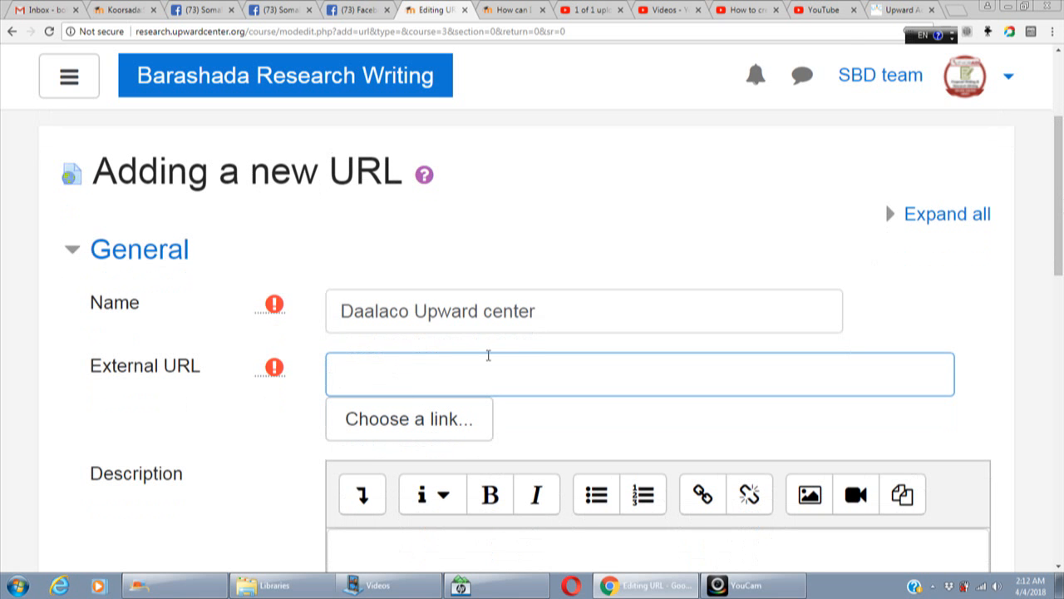
pyautogui.click(895, 9)
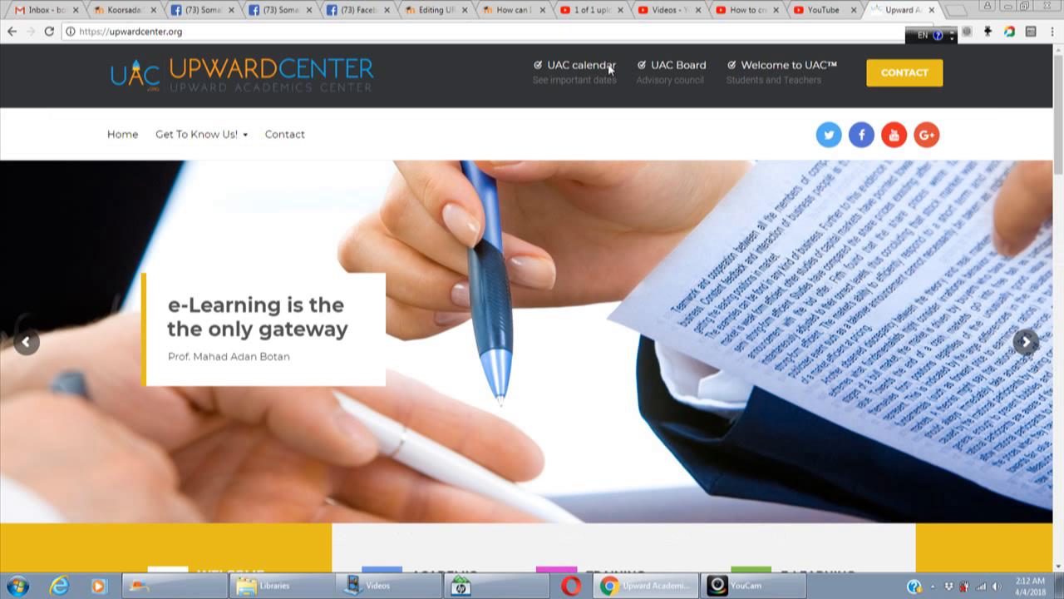
pyautogui.moveTo(377, 30); pyautogui.dragTo(66, 47)
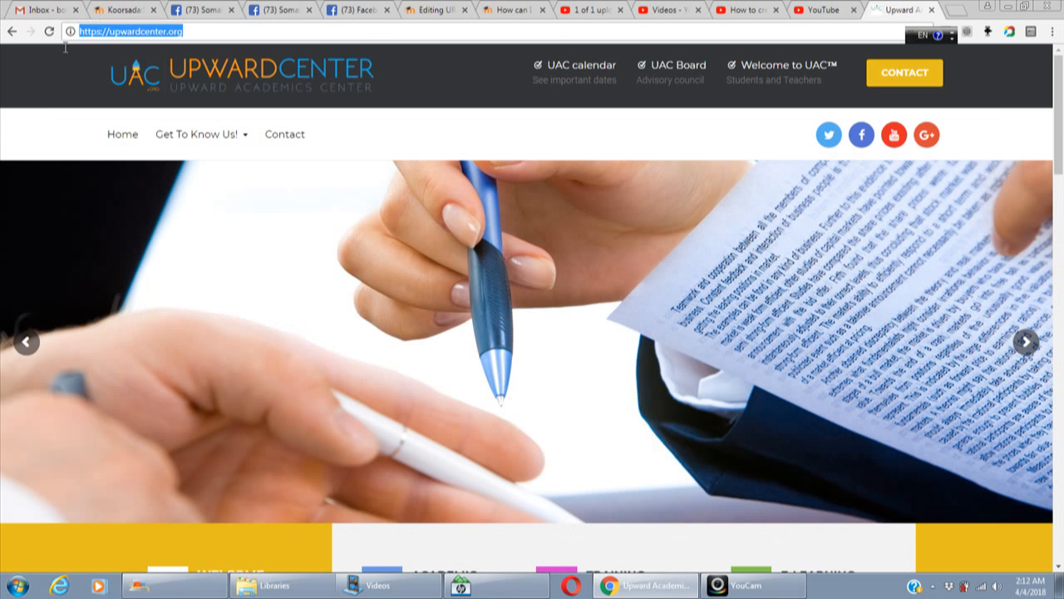
pyautogui.rightClick(111, 34)
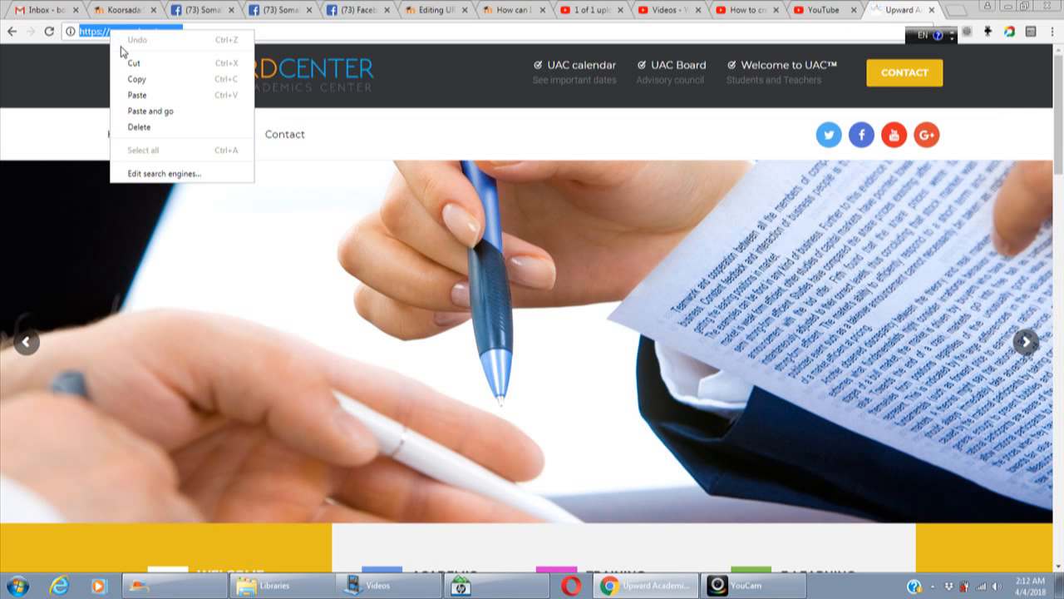
pyautogui.click(136, 79)
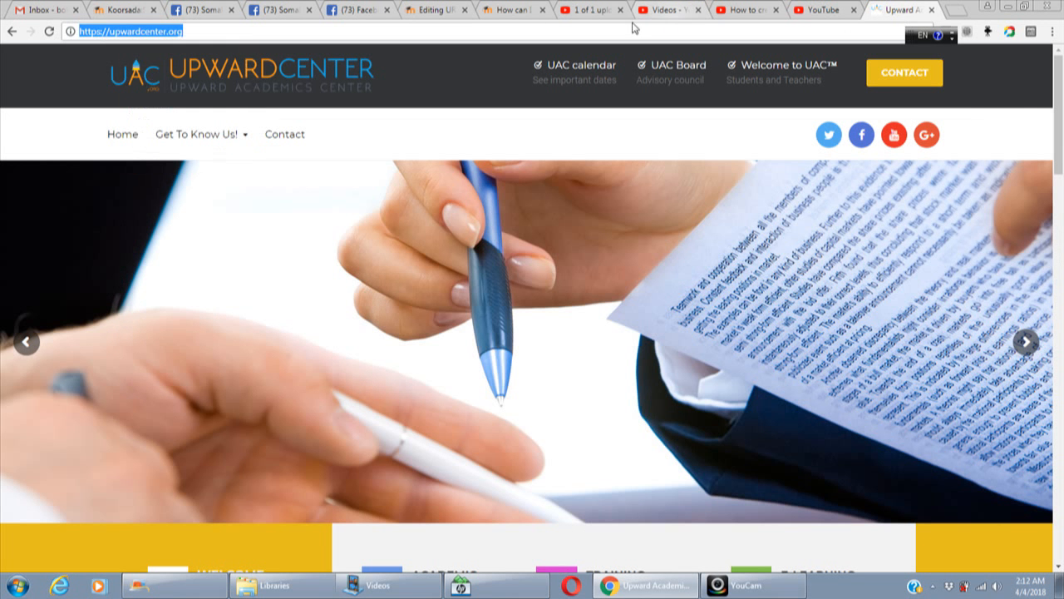
pyautogui.click(498, 10)
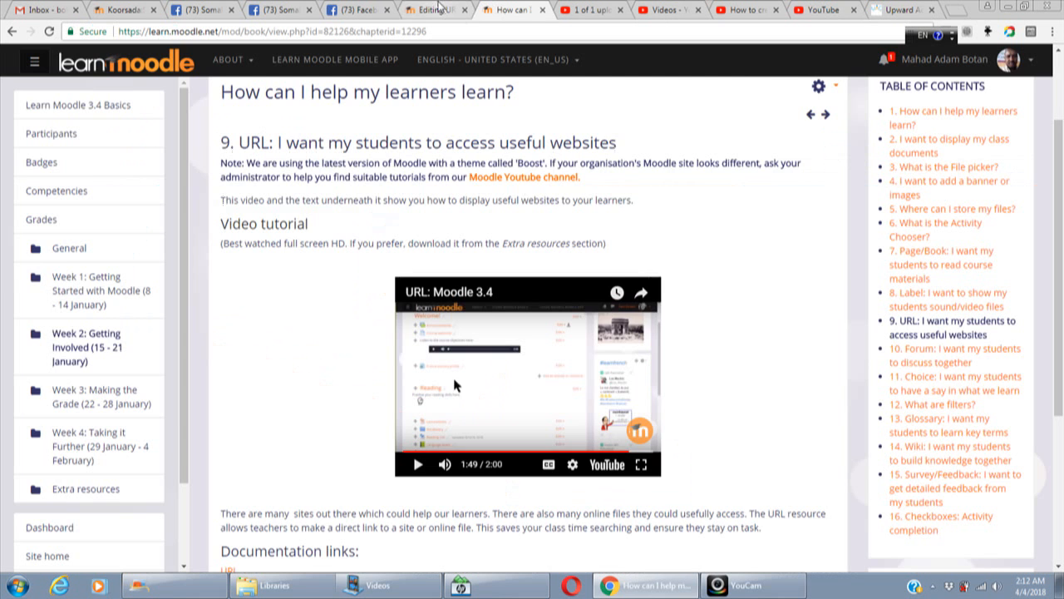
pyautogui.click(438, 10)
pyautogui.click(373, 375)
pyautogui.rightClick(373, 375)
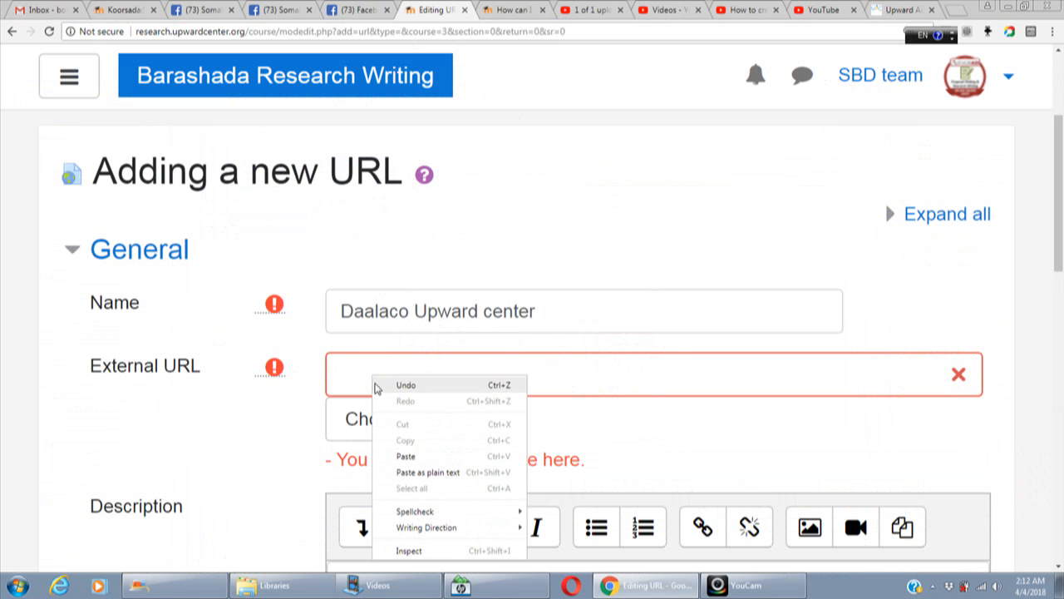
pyautogui.click(435, 458)
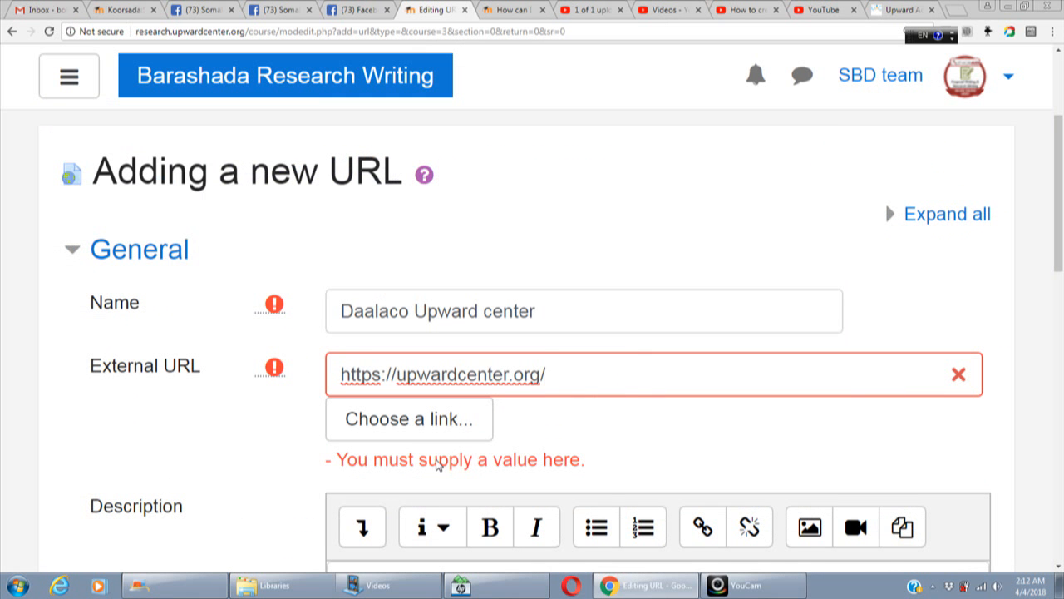
# Enter the description "Ka faa'iidayso buugta ku jirta websitekaas" for the URL resource
pyautogui.moveTo(1060, 220); pyautogui.dragTo(1060, 265)
pyautogui.click(608, 442)
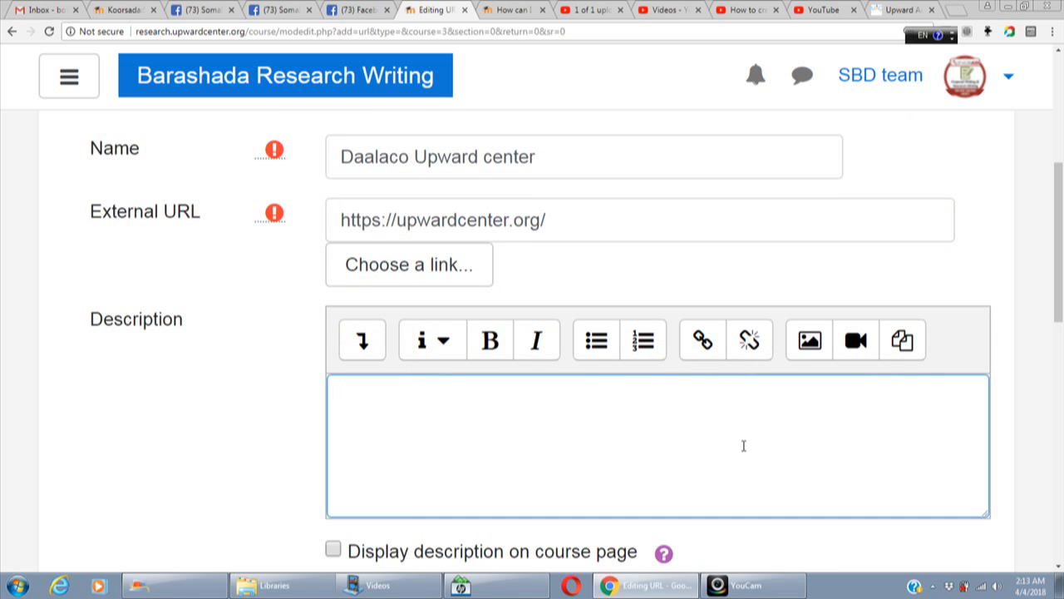
pyautogui.write("Ka faa'")
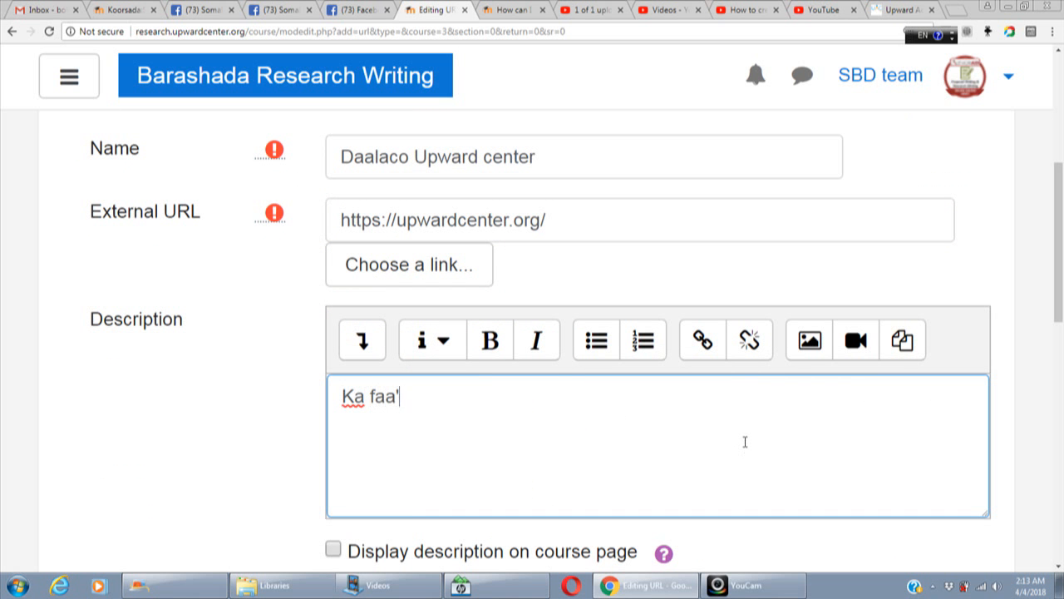
pyautogui.write('iidayso')
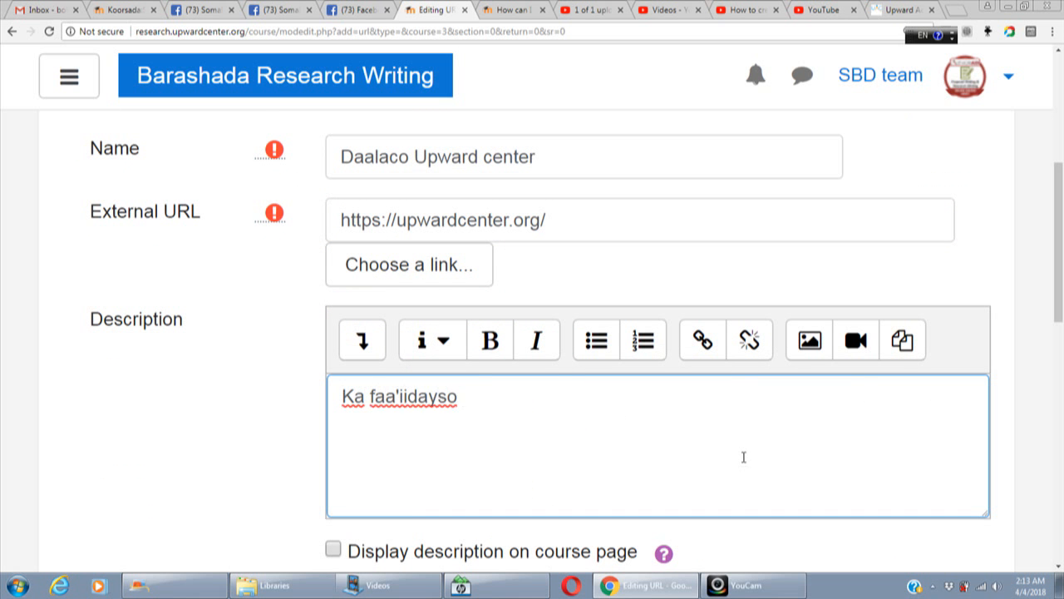
pyautogui.write(' buugta k')
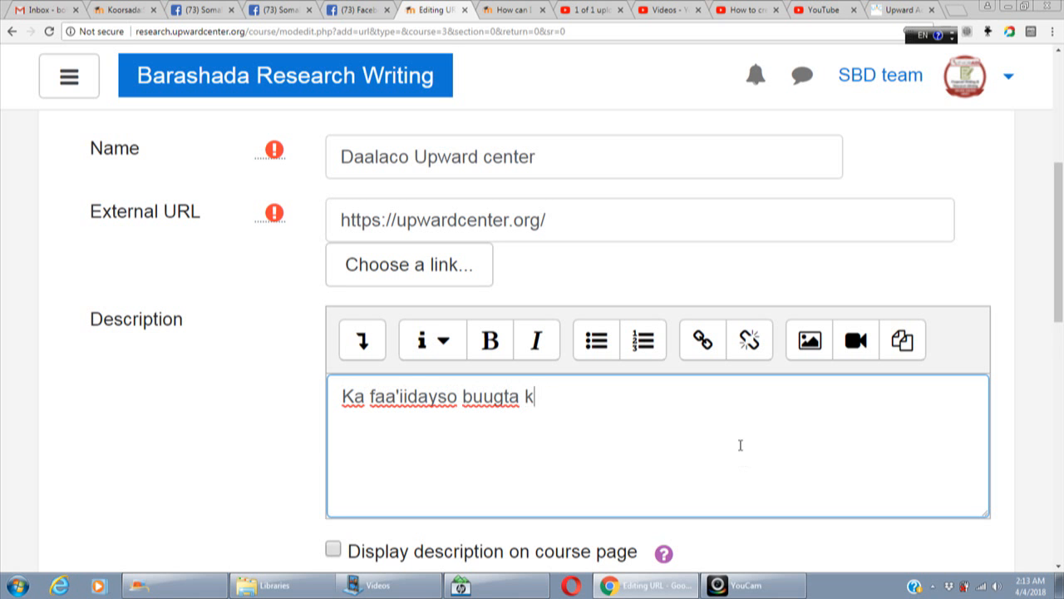
pyautogui.write('u jirta ')
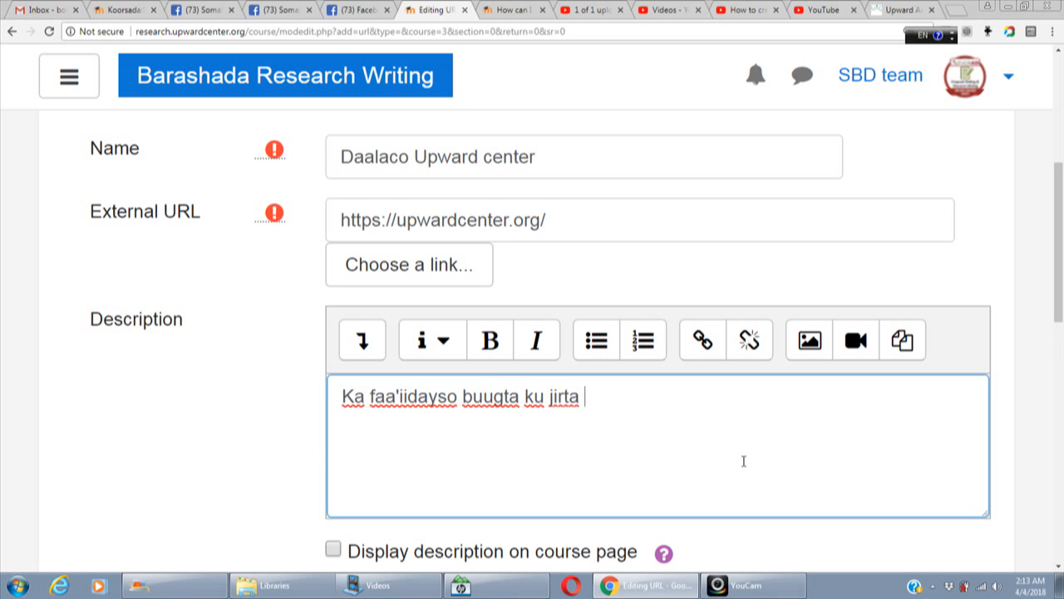
pyautogui.write('websitekaa')
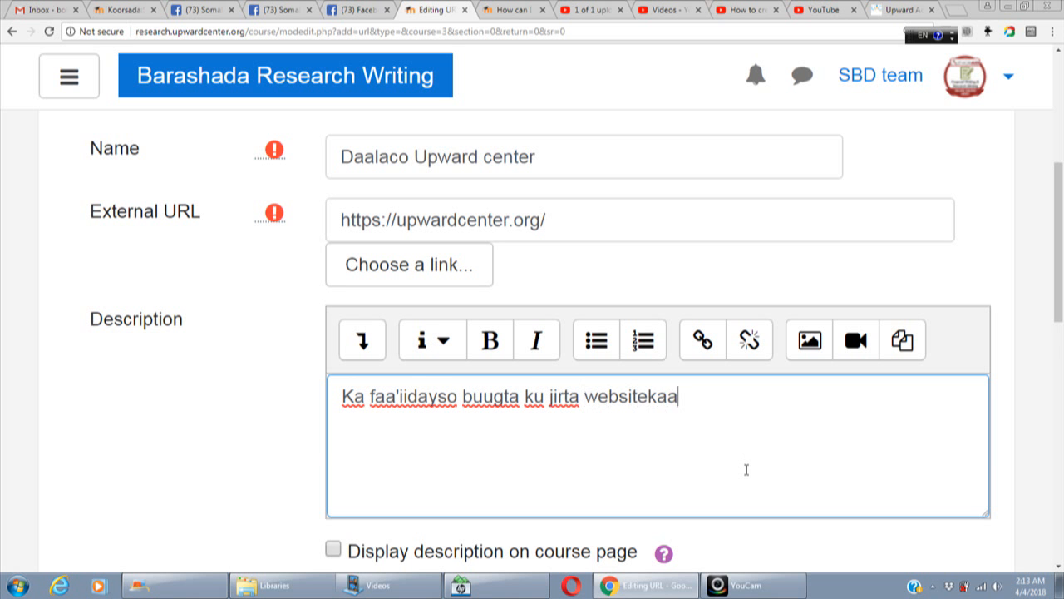
pyautogui.press('BackSpace')
pyautogui.write('as')
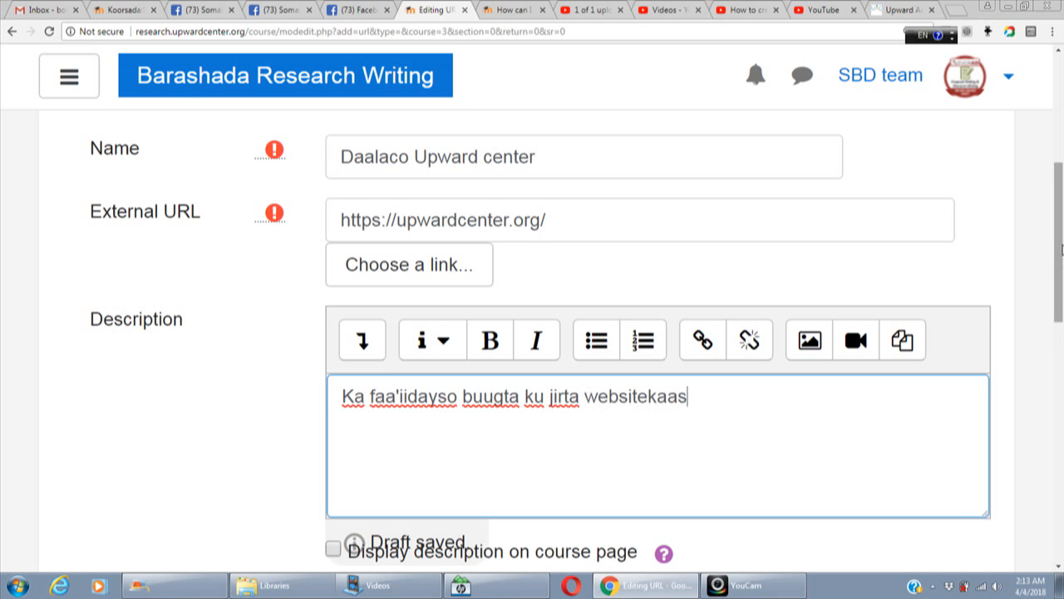
pyautogui.scroll(1, 632, 316)
pyautogui.click(573, 252)
pyautogui.moveTo(566, 251); pyautogui.dragTo(336, 251)
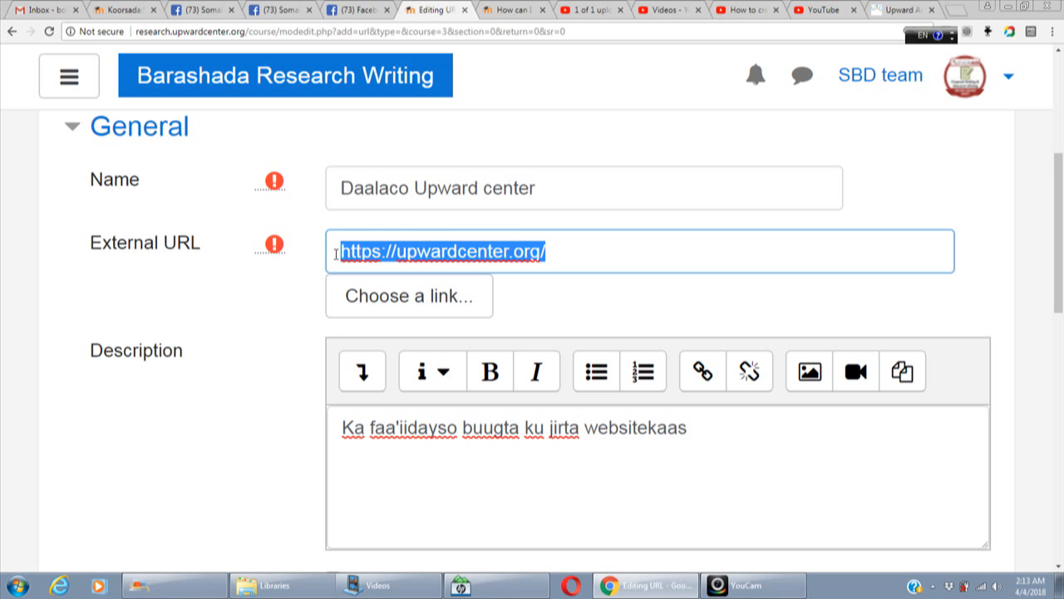
pyautogui.click(457, 251)
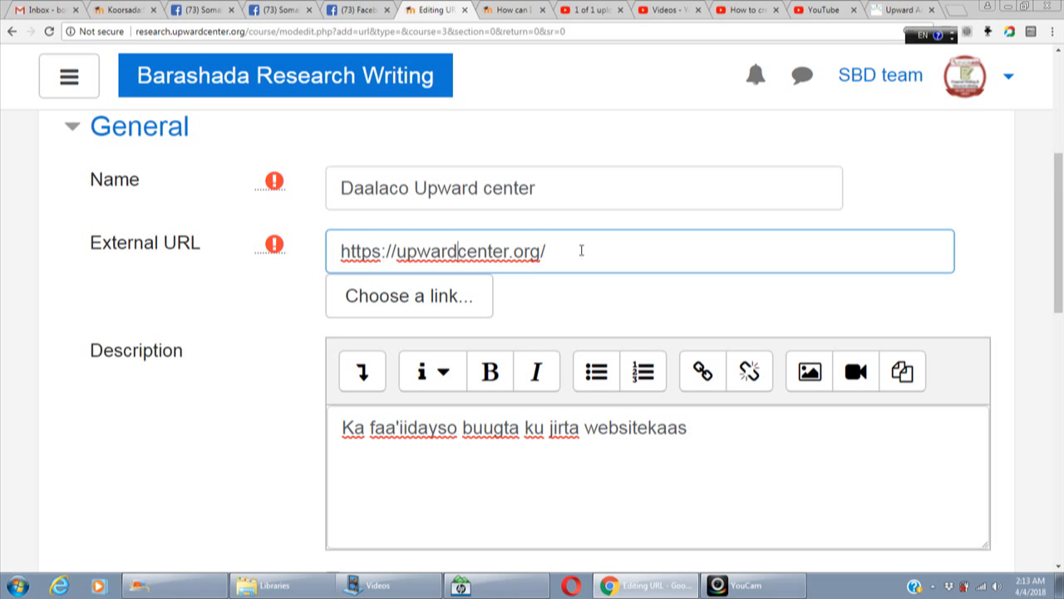
pyautogui.moveTo(1059, 193); pyautogui.dragTo(1062, 226)
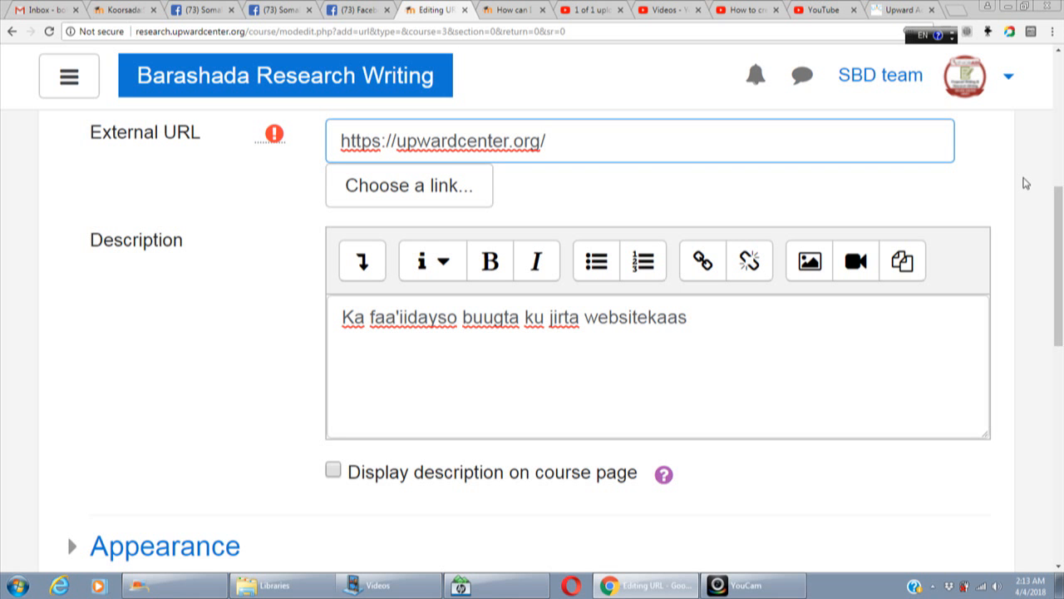
# Enable displaying the URL resource's description on the course page
pyautogui.moveTo(1062, 208); pyautogui.dragTo(1062, 234)
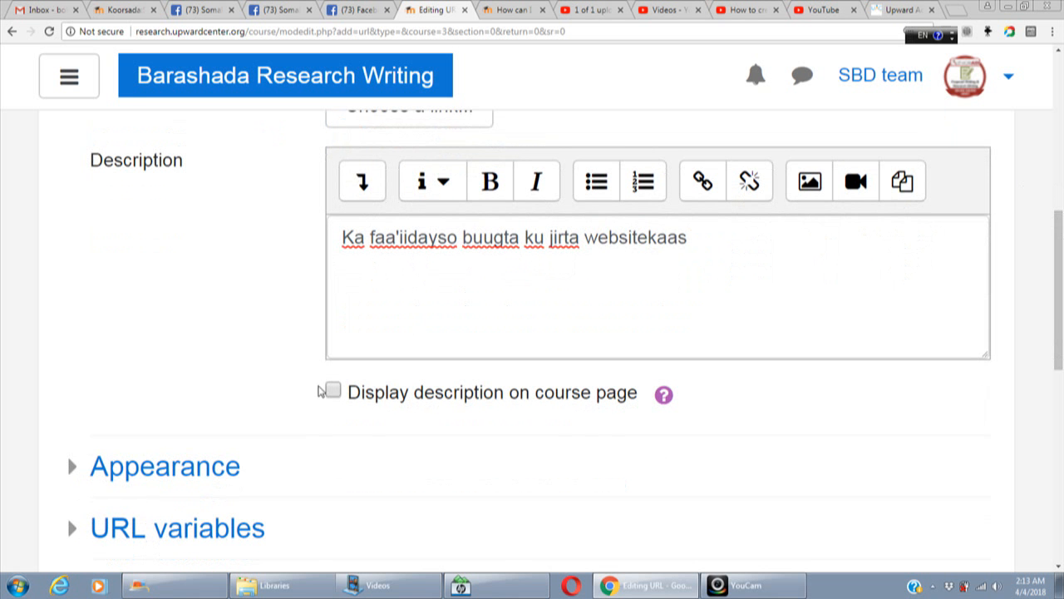
pyautogui.click(334, 391)
# Expand the Appearance settings, keep the Automatic display, and save the URL resource, returning to the course
pyautogui.moveTo(1060, 309); pyautogui.dragTo(1062, 376)
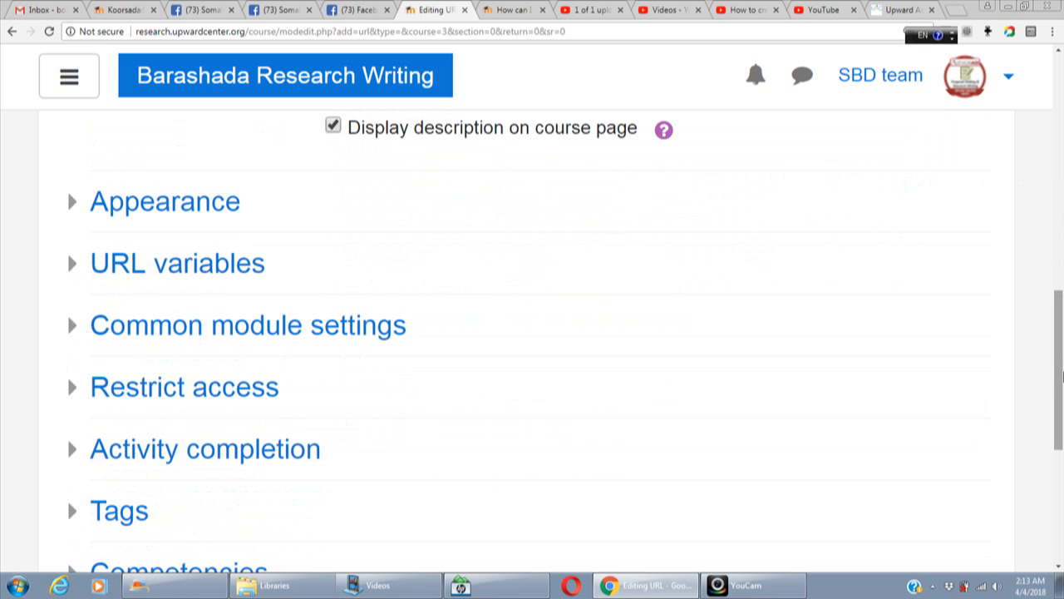
pyautogui.click(226, 204)
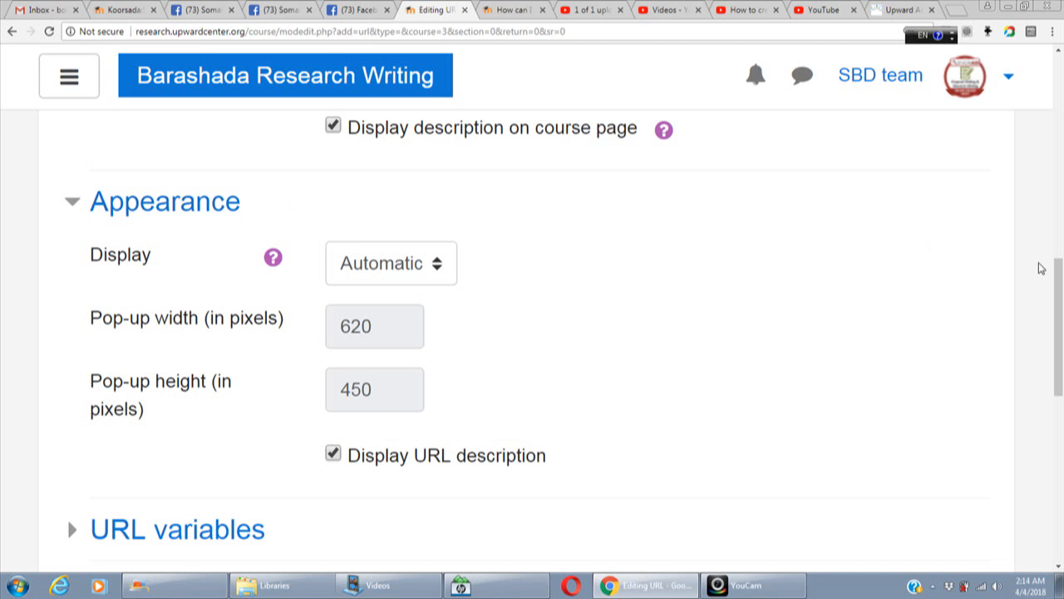
pyautogui.moveTo(1059, 278); pyautogui.dragTo(1061, 383)
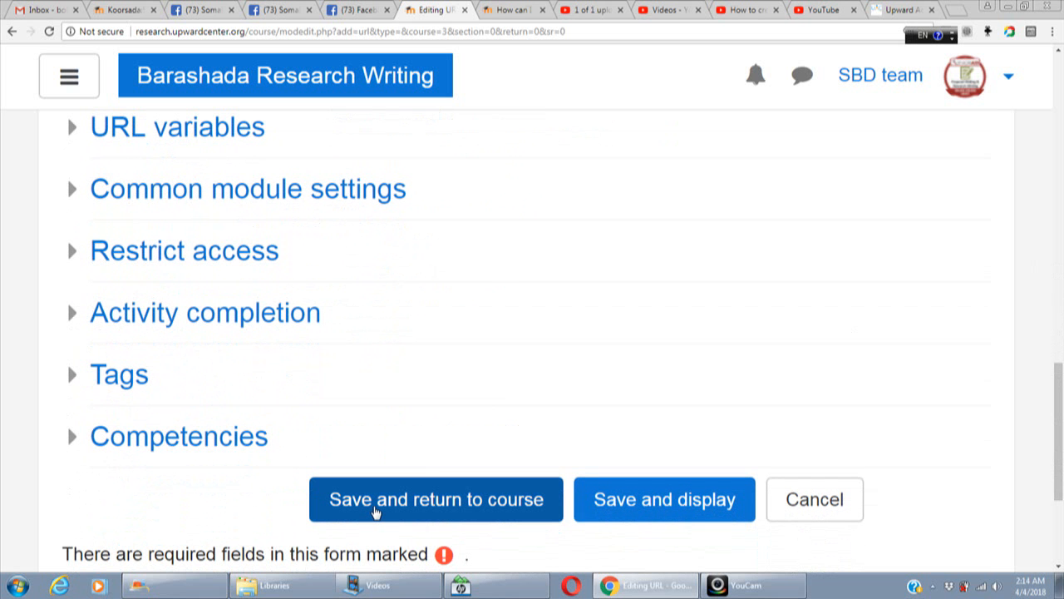
pyautogui.click(376, 509)
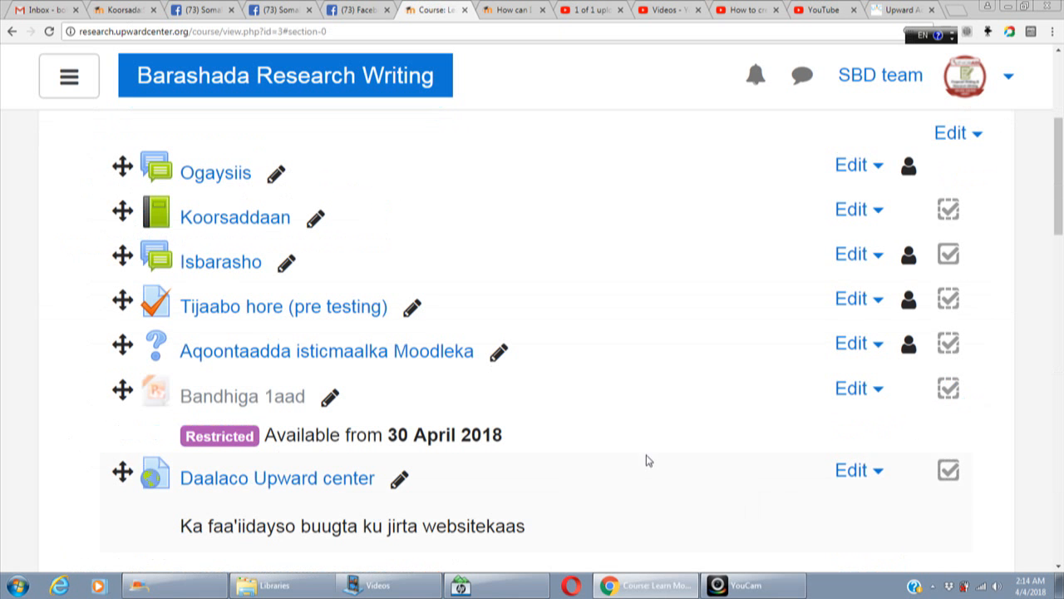
pyautogui.scroll(-1, 1061, 214)
pyautogui.moveTo(1061, 215); pyautogui.dragTo(1061, 223)
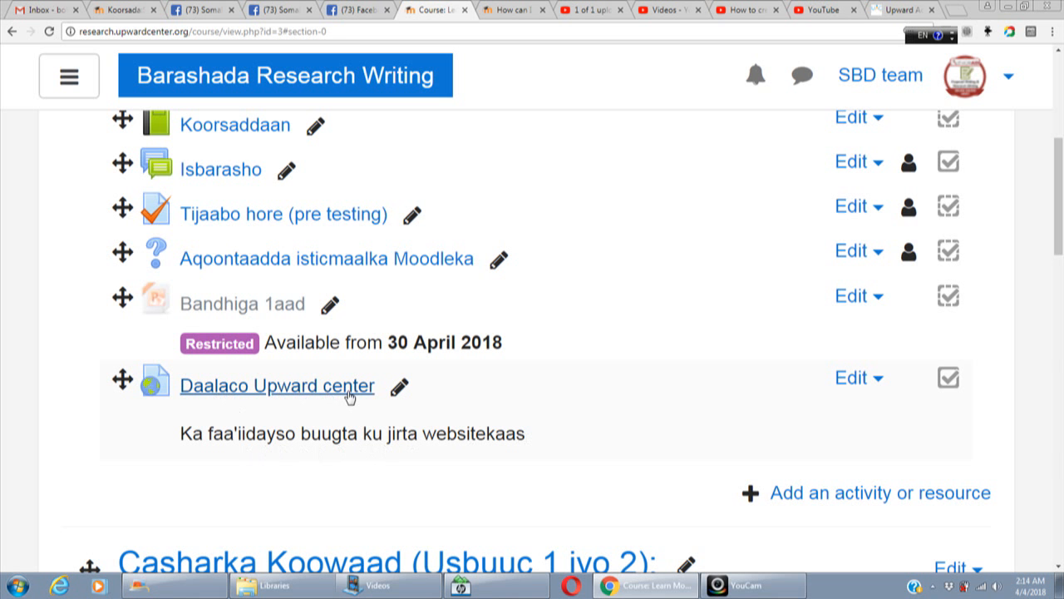
pyautogui.click(350, 396)
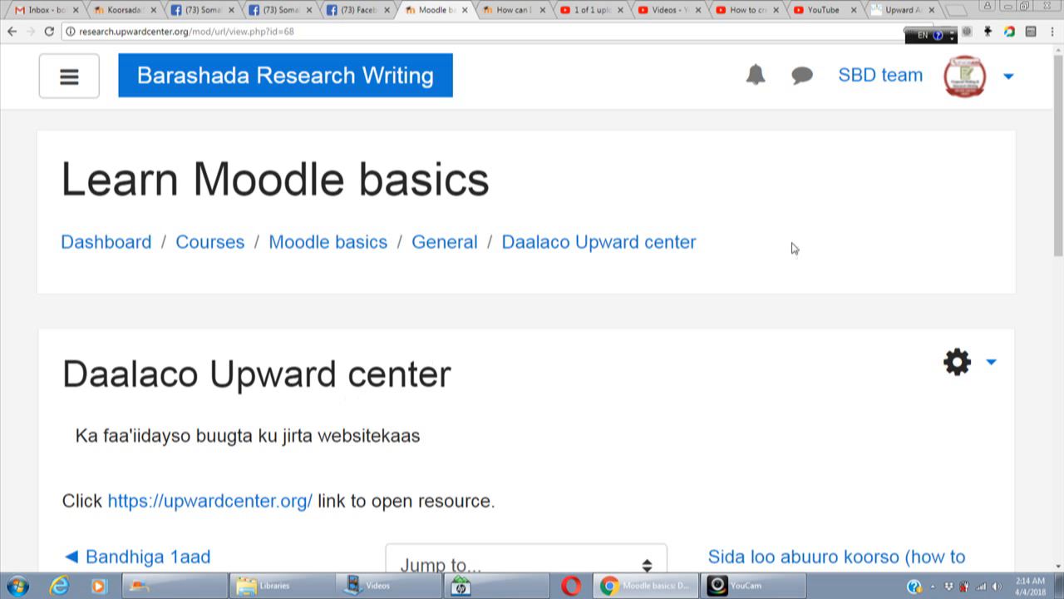
pyautogui.moveTo(1061, 165); pyautogui.dragTo(1061, 278)
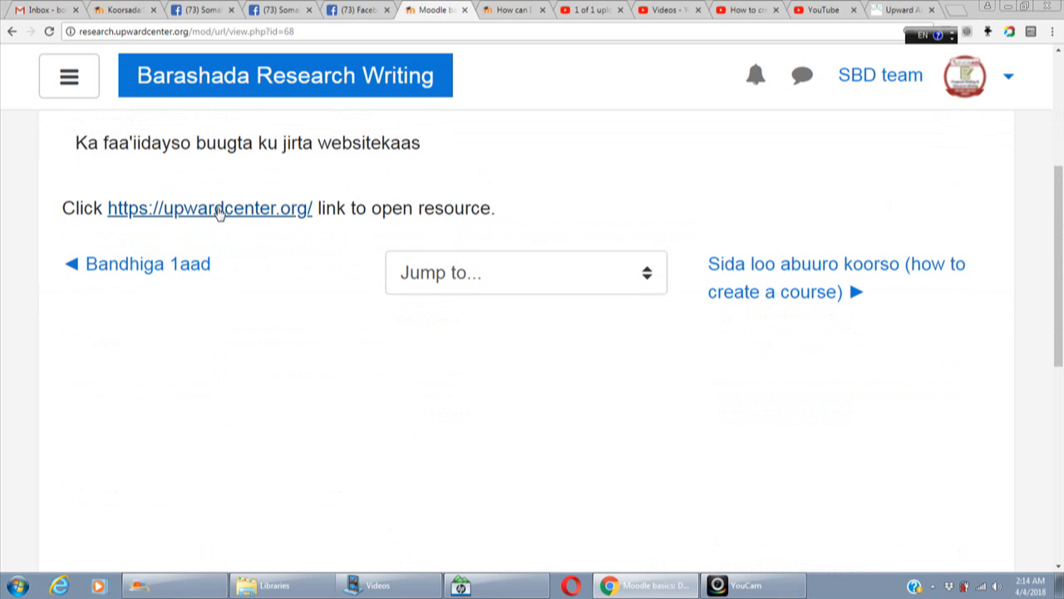
pyautogui.click(218, 209)
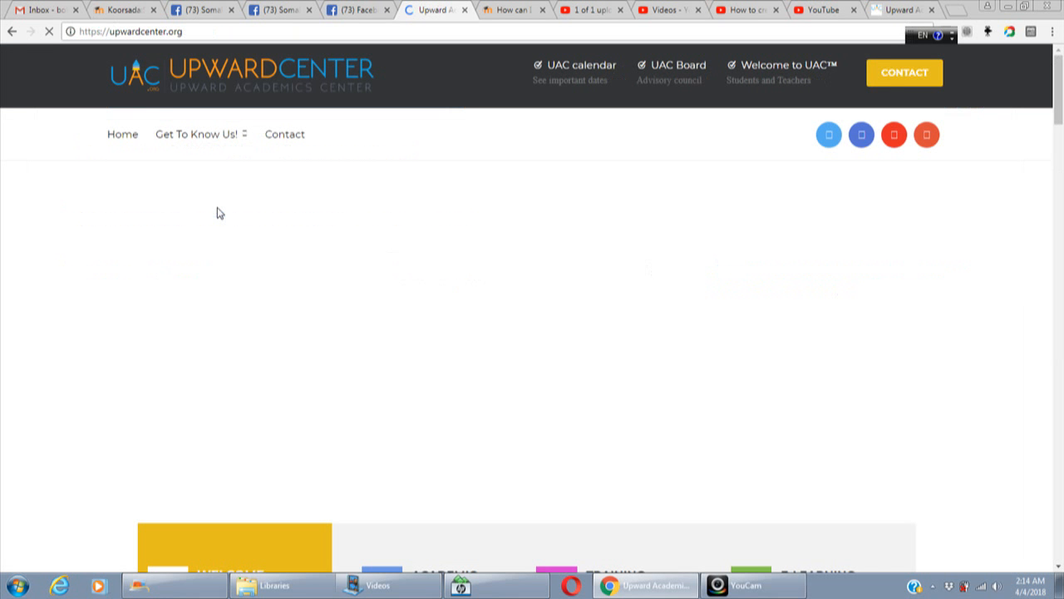
# Go back from the website to the resource page, return to the Moodle basics course and view the Daalaco Upward center entry
pyautogui.click(12, 33)
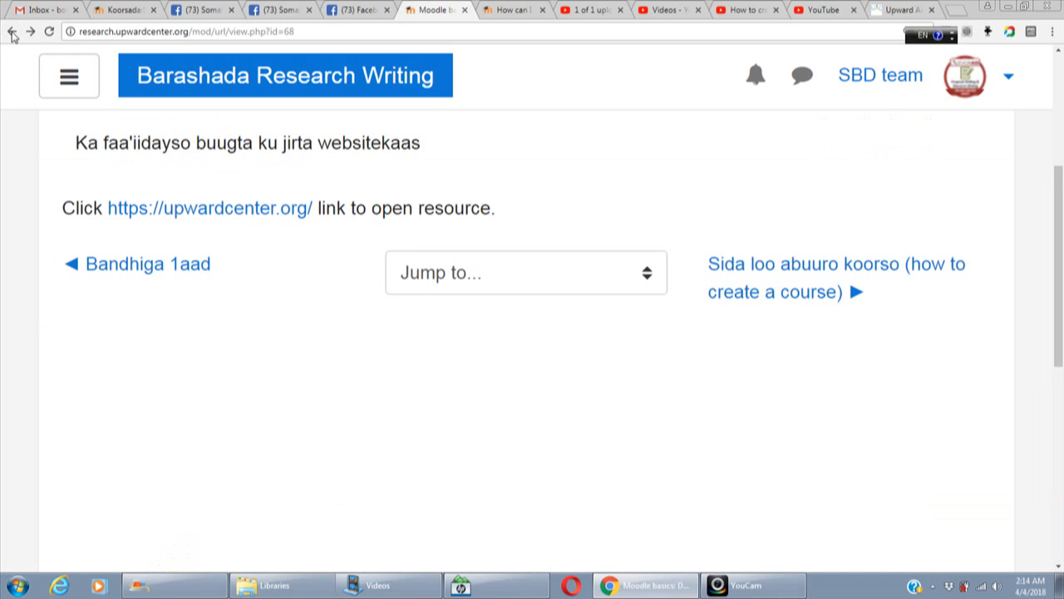
pyautogui.moveTo(1058, 168); pyautogui.dragTo(1058, 73)
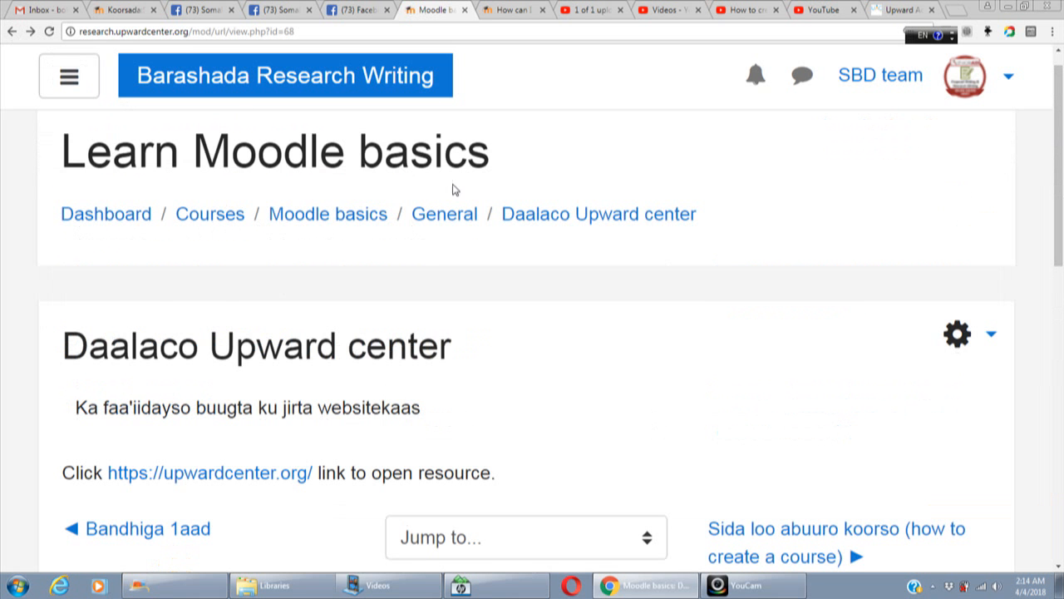
pyautogui.click(308, 214)
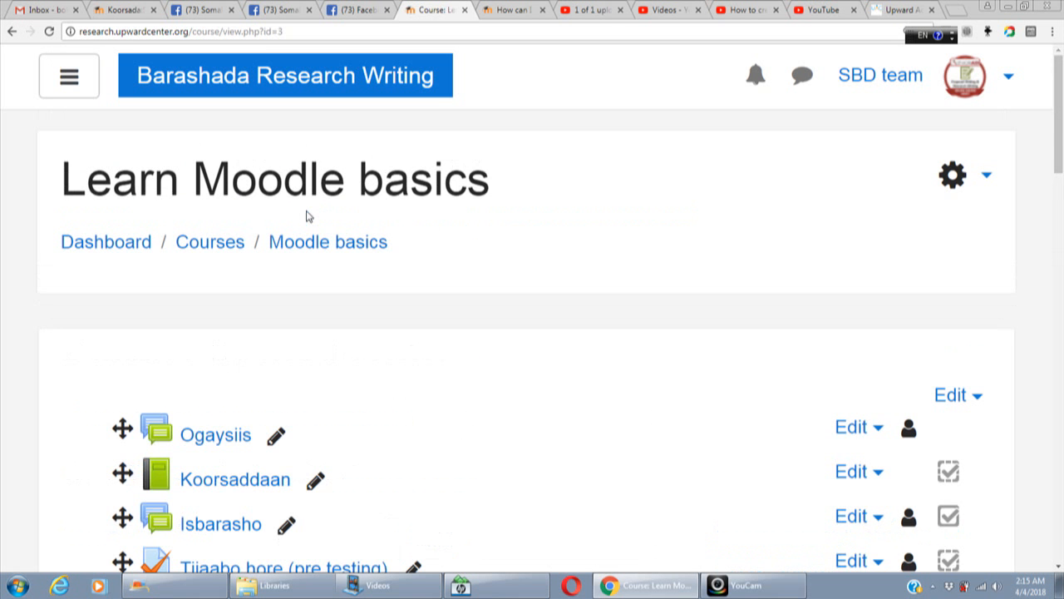
pyautogui.moveTo(1061, 123); pyautogui.dragTo(1061, 192)
pyautogui.scroll(-1, 1062, 191)
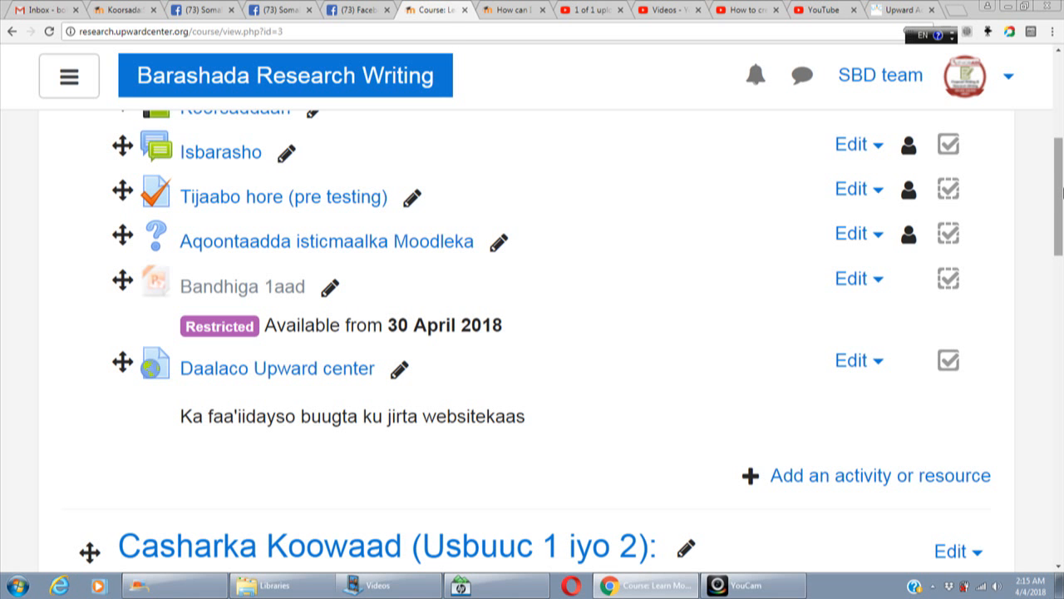
pyautogui.moveTo(1062, 191); pyautogui.dragTo(1061, 159)
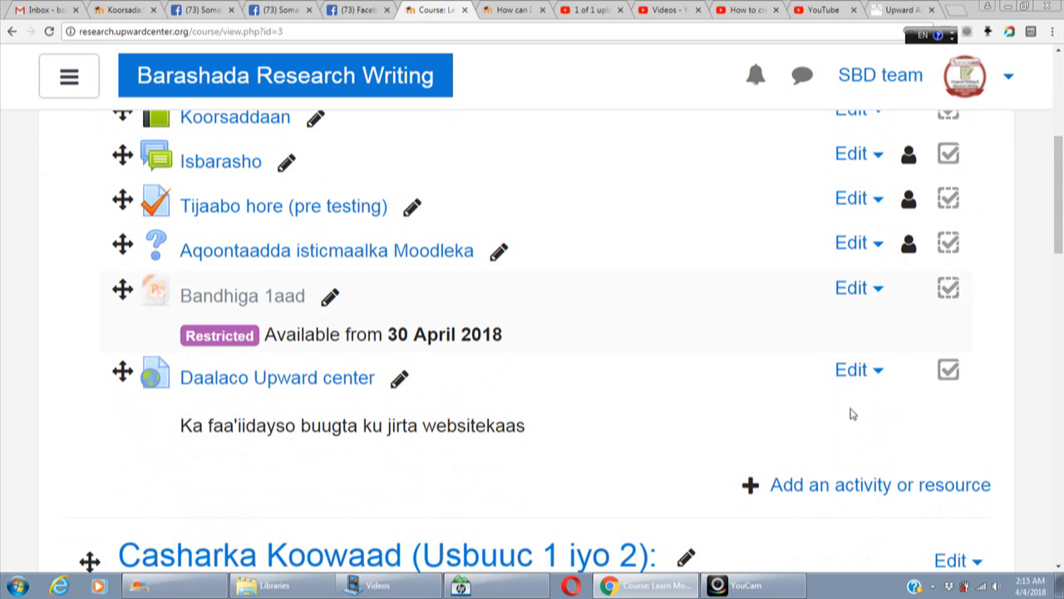
pyautogui.click(756, 593)
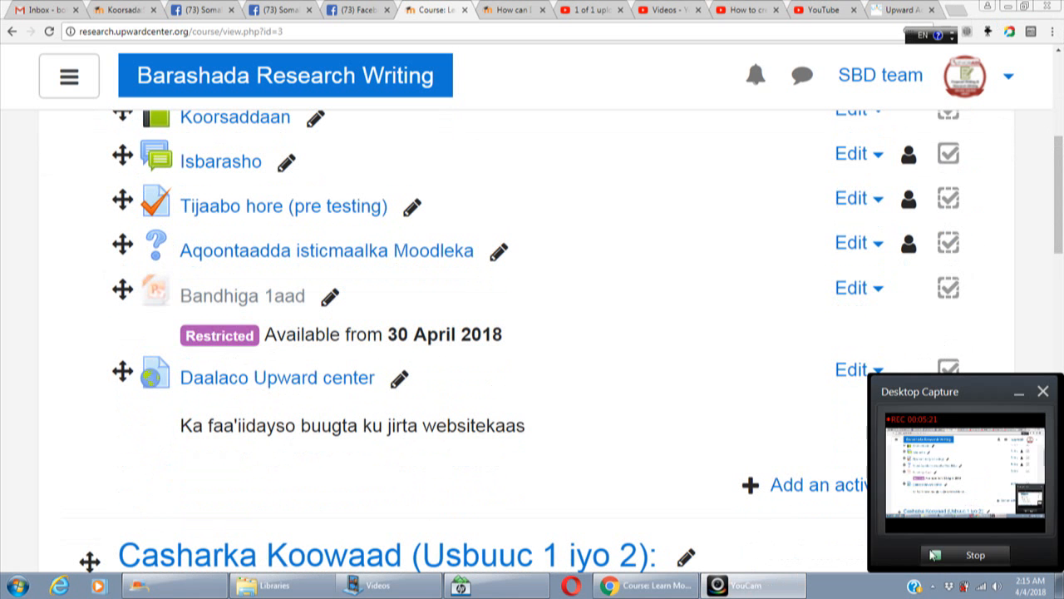